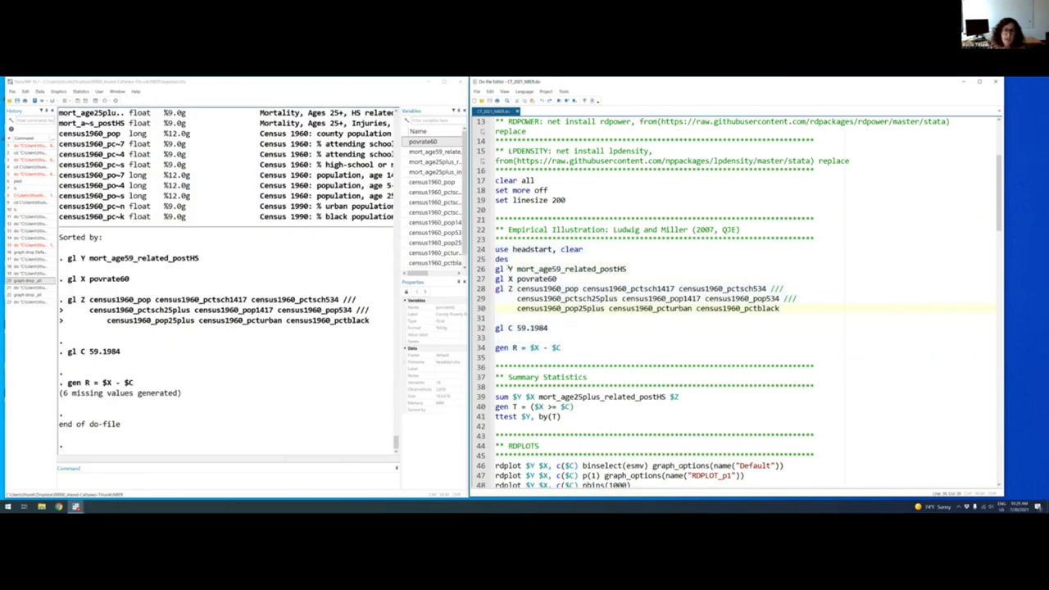
# Run the Summary Statistics section of the do-file, including the sum, gen T and ttest commands
pyautogui.moveTo(508, 278); pyautogui.dragTo(557, 279)
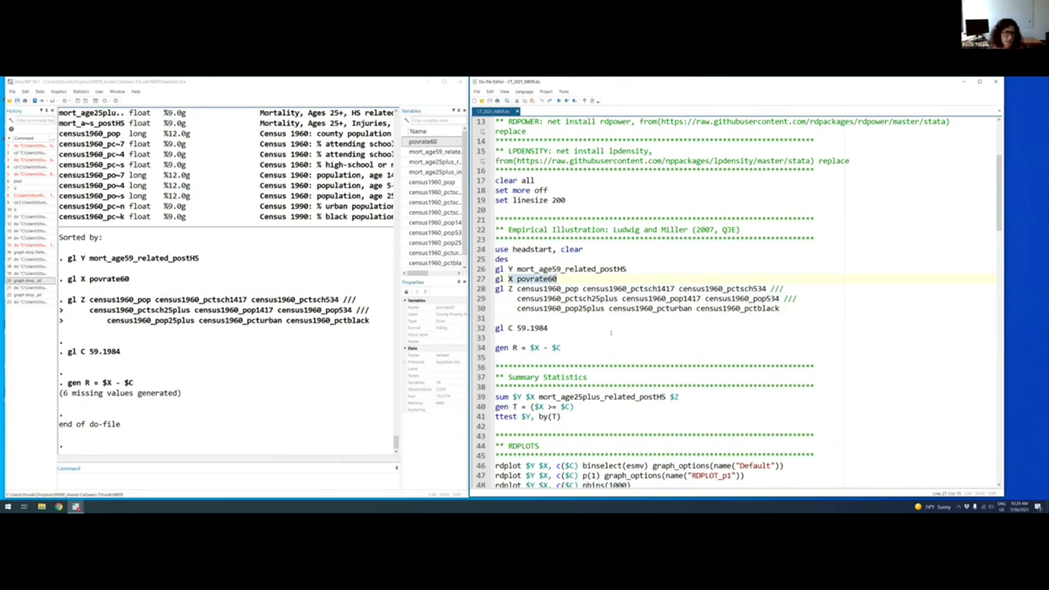
pyautogui.scroll(-1, 611, 332)
pyautogui.scroll(-1, 577, 397)
pyautogui.moveTo(579, 333); pyautogui.dragTo(495, 309)
pyautogui.hotkey('ctrl', 'd')
pyautogui.click(561, 328)
pyautogui.scroll(-3, 560, 328)
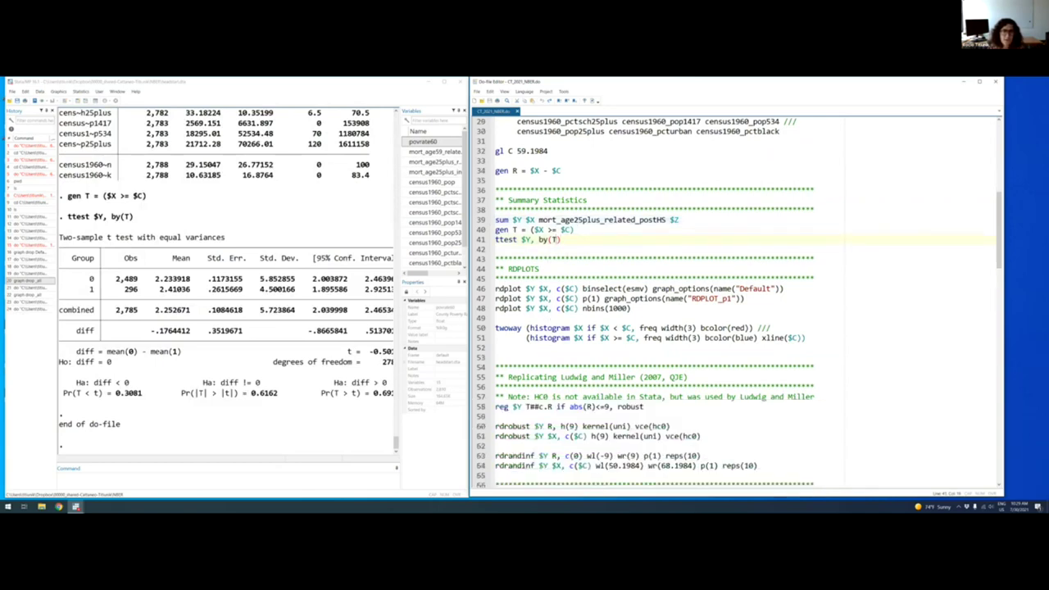
# Copy the rdplot command with graph name "Default" from the do-file's RDPLOTS section into the main window's command line
pyautogui.click(584, 288)
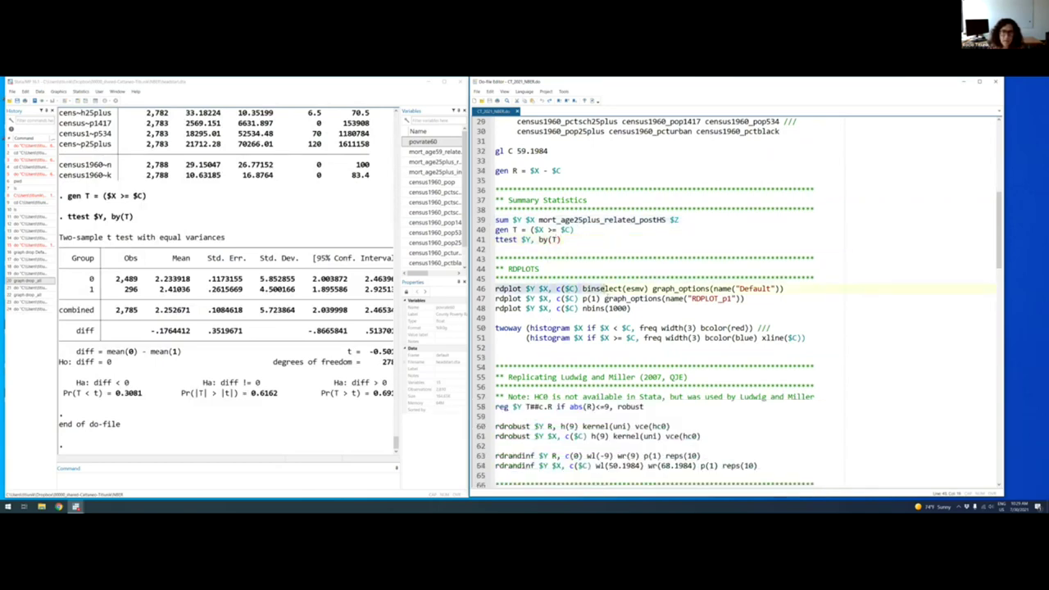
pyautogui.click(584, 299)
pyautogui.doubleClick(496, 288)
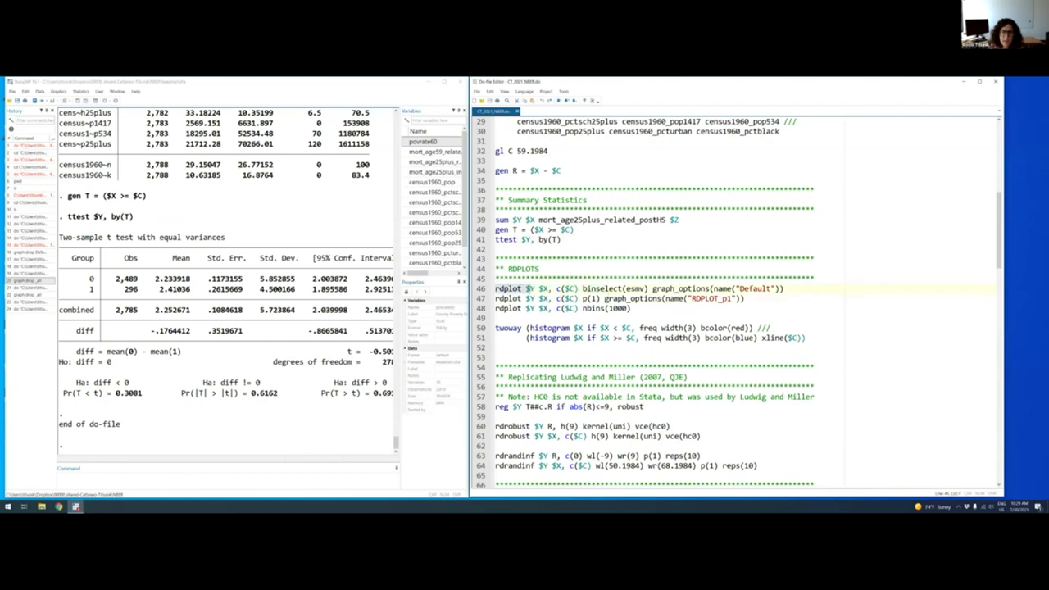
pyautogui.click(525, 288)
pyautogui.click(555, 288)
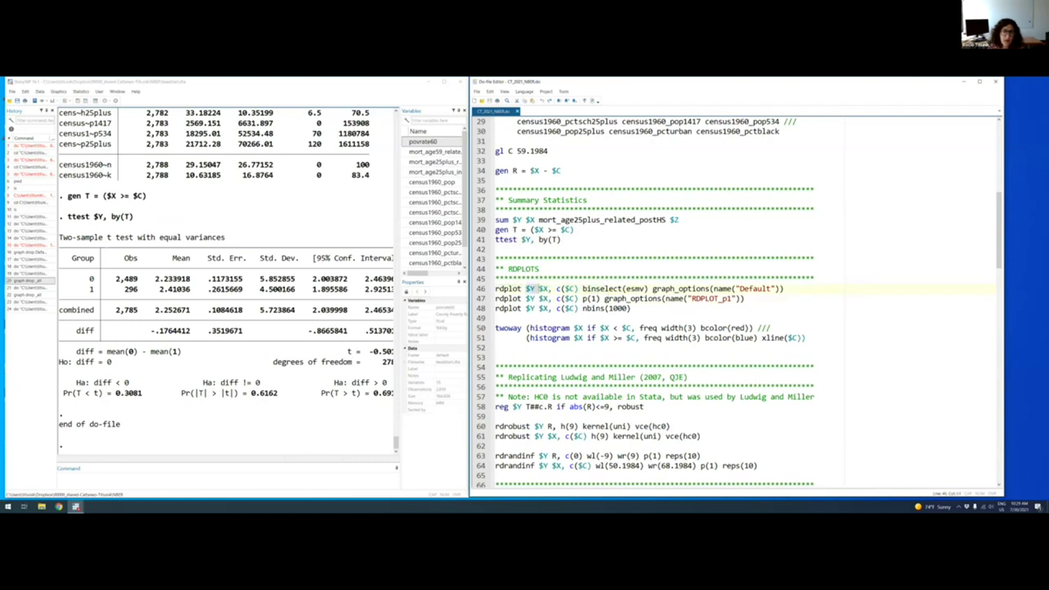
pyautogui.moveTo(496, 289); pyautogui.dragTo(794, 290)
pyautogui.hotkey('ctrl', 'c')
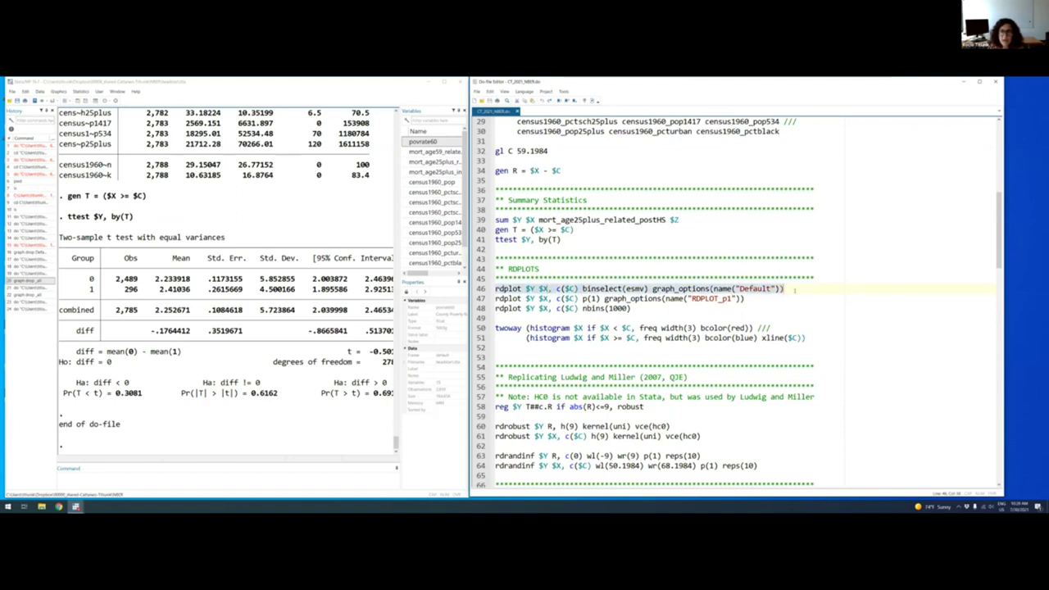
pyautogui.click(204, 494)
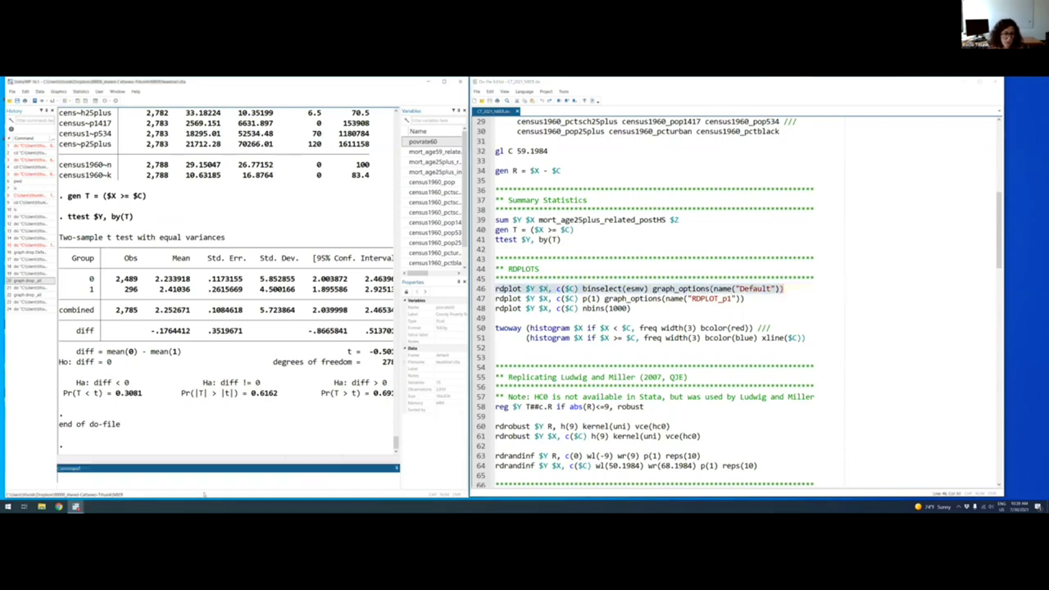
pyautogui.hotkey('ctrl', 'v')
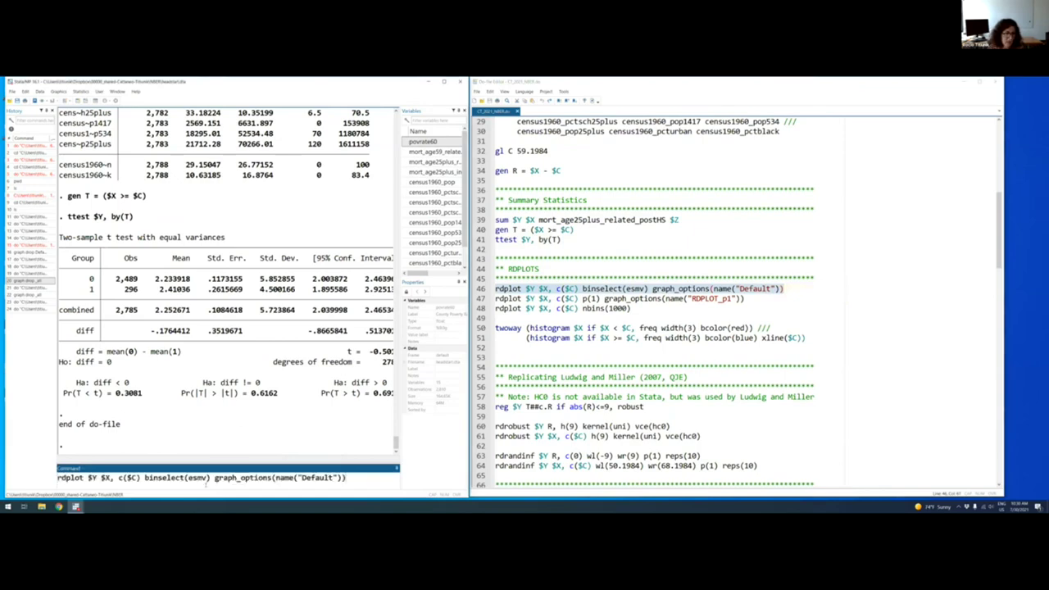
# Remove the binselect(esmv) option from the pasted rdplot command and run it
pyautogui.moveTo(211, 479); pyautogui.dragTo(145, 479)
pyautogui.press('BackSpace')
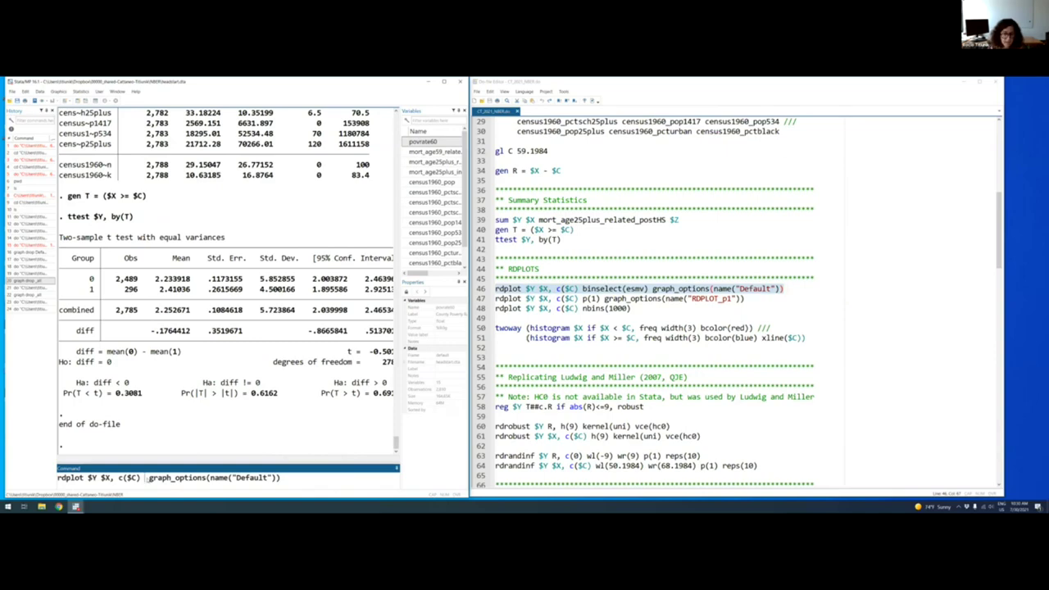
pyautogui.press('Return')
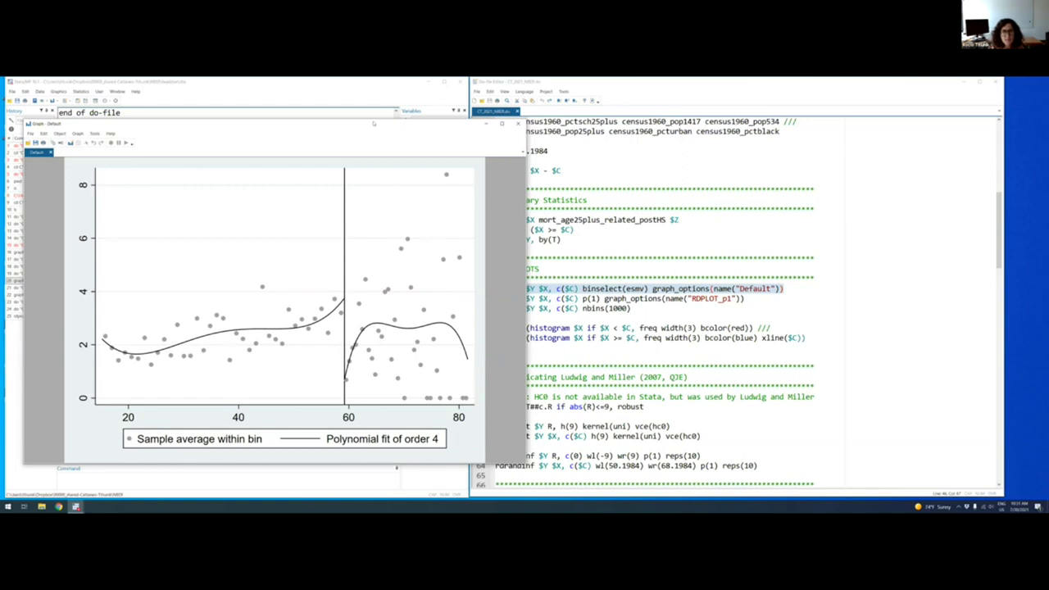
# Move the graph window clear of the do-file and run the rdplot line with p(1) and graph name "RDPLOT_p1"
pyautogui.moveTo(335, 123); pyautogui.dragTo(283, 97)
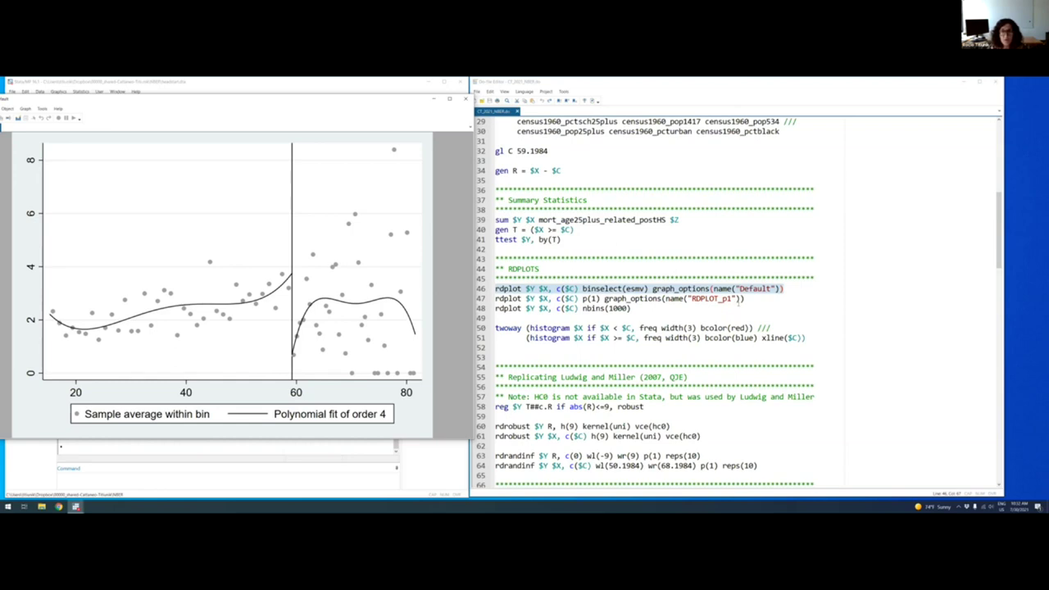
pyautogui.click(495, 308)
pyautogui.hotkey('shift', 'Up')
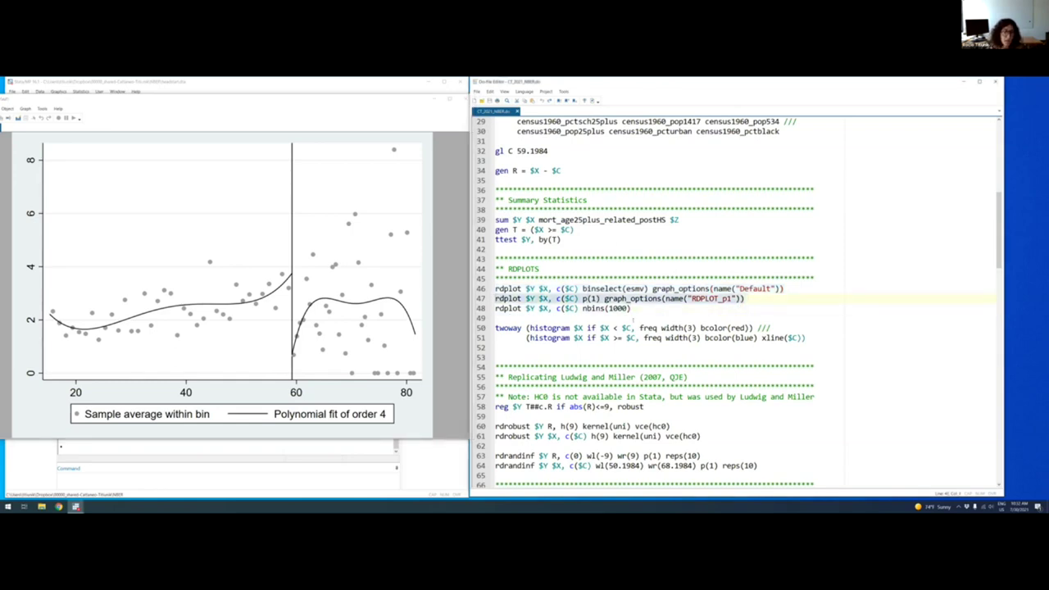
pyautogui.hotkey('ctrl', 'd')
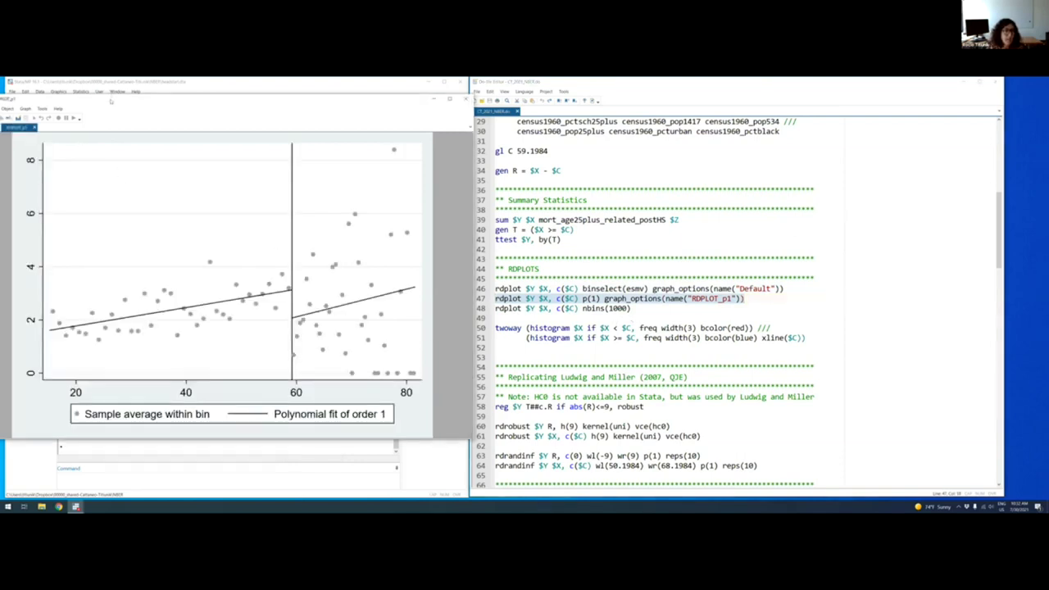
# Bring the whole graph window into view and compare the polynomial fits in the Default and RDPLOT_p1 graphs
pyautogui.click(299, 262)
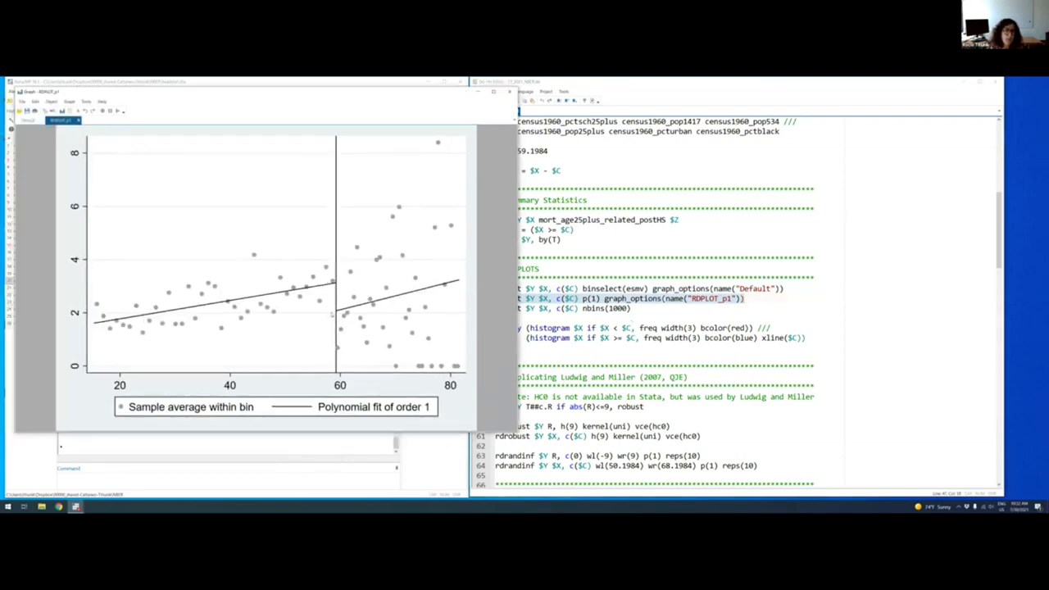
pyautogui.click(28, 120)
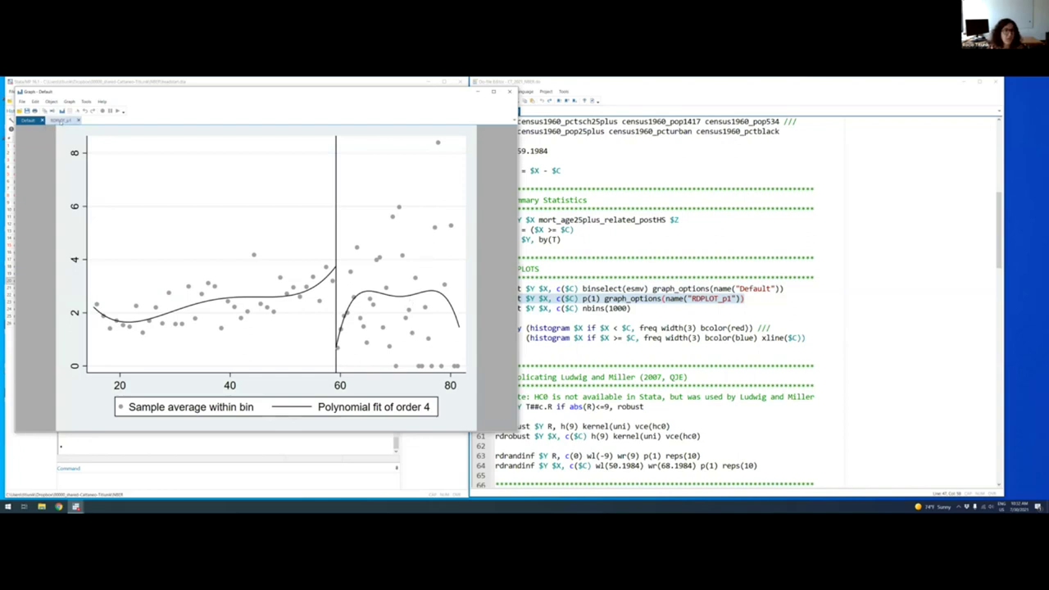
pyautogui.click(61, 121)
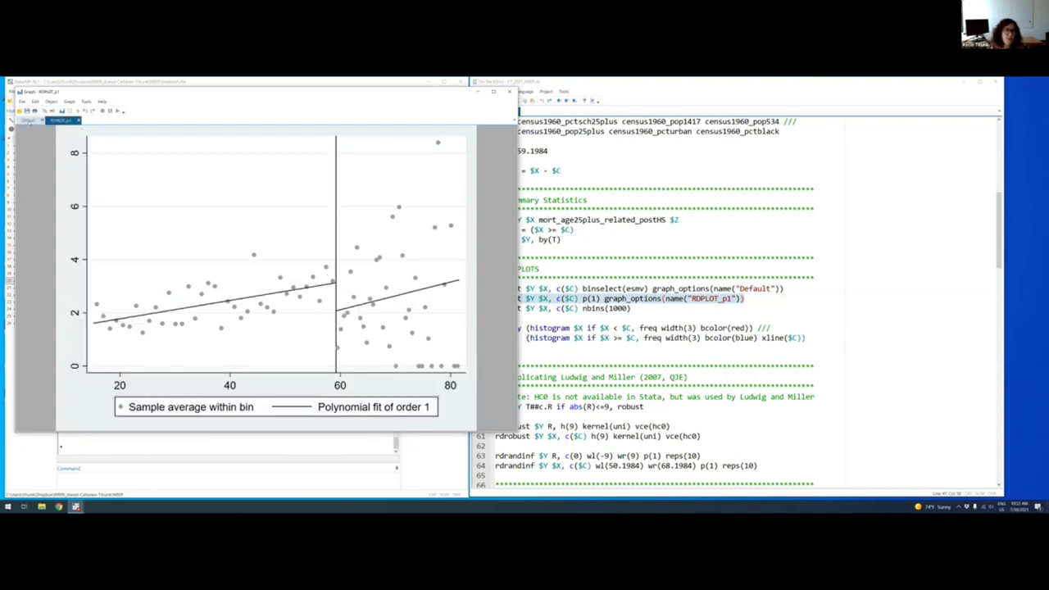
pyautogui.click(28, 121)
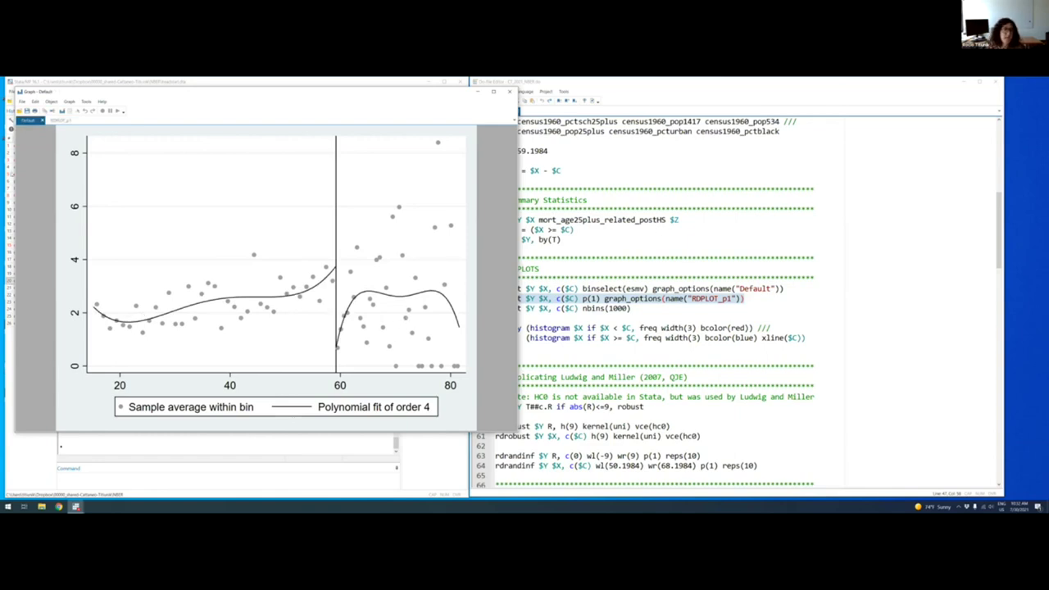
pyautogui.hotkey('ctrl', 'd')
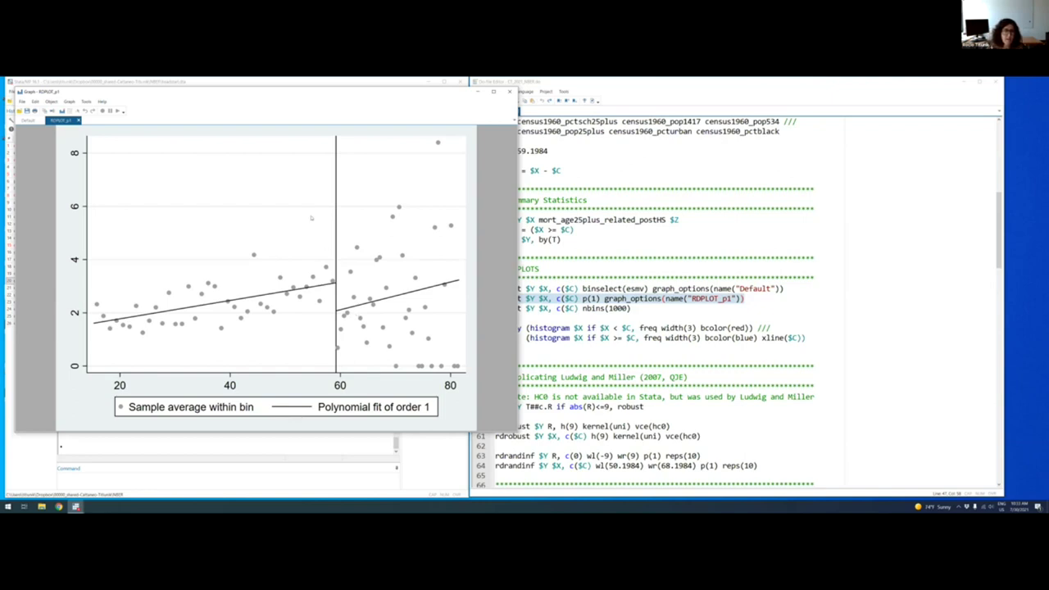
# Return to the do-file and switch to the presentation's RD Plots slide
pyautogui.click(607, 356)
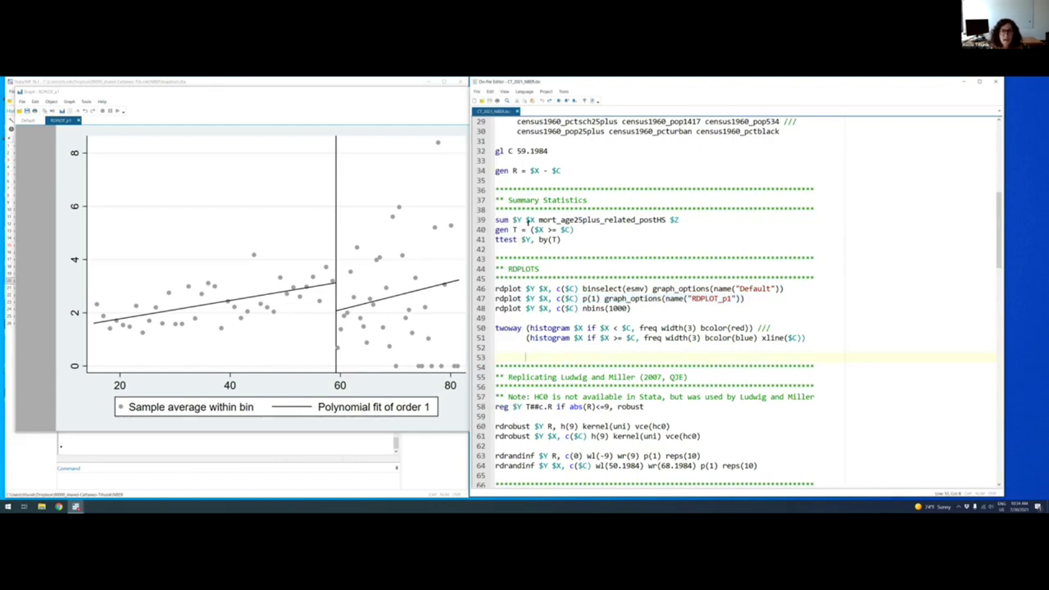
pyautogui.hotkey('alt', 'Tab')
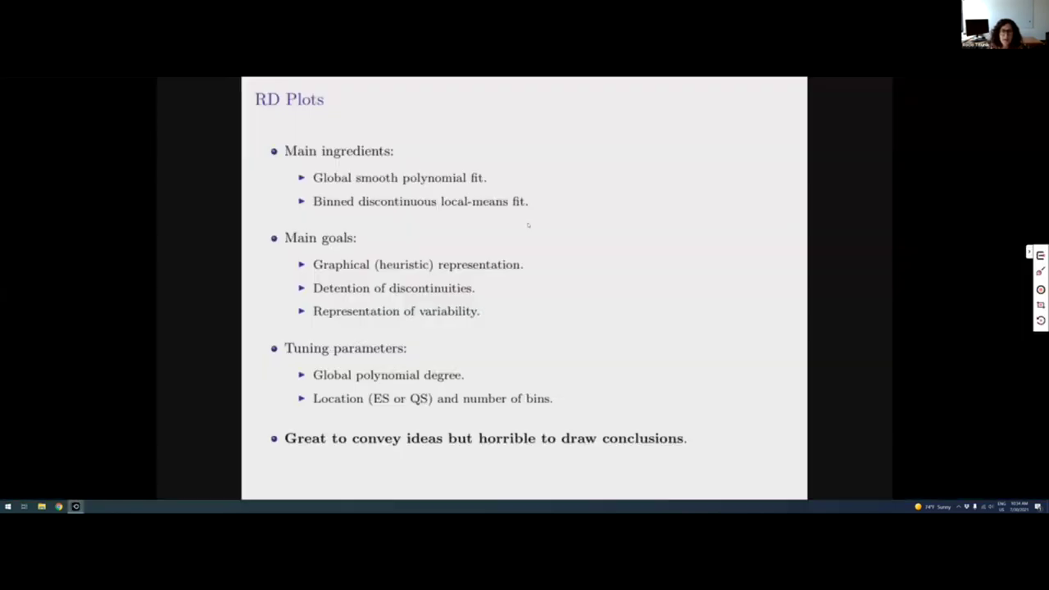